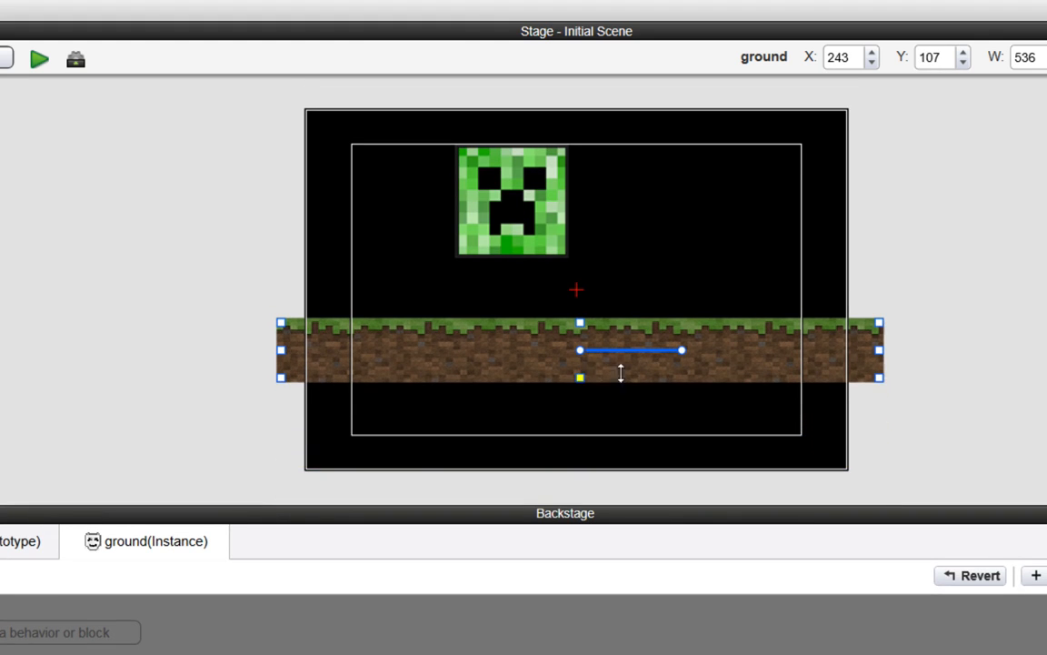
- Shrink the ground to about 329 wide and the creeper block to about 54 wide by 50 high
{"action": "left_click_drag", "start_coordinate": [880, 352], "coordinate": [730, 346]}
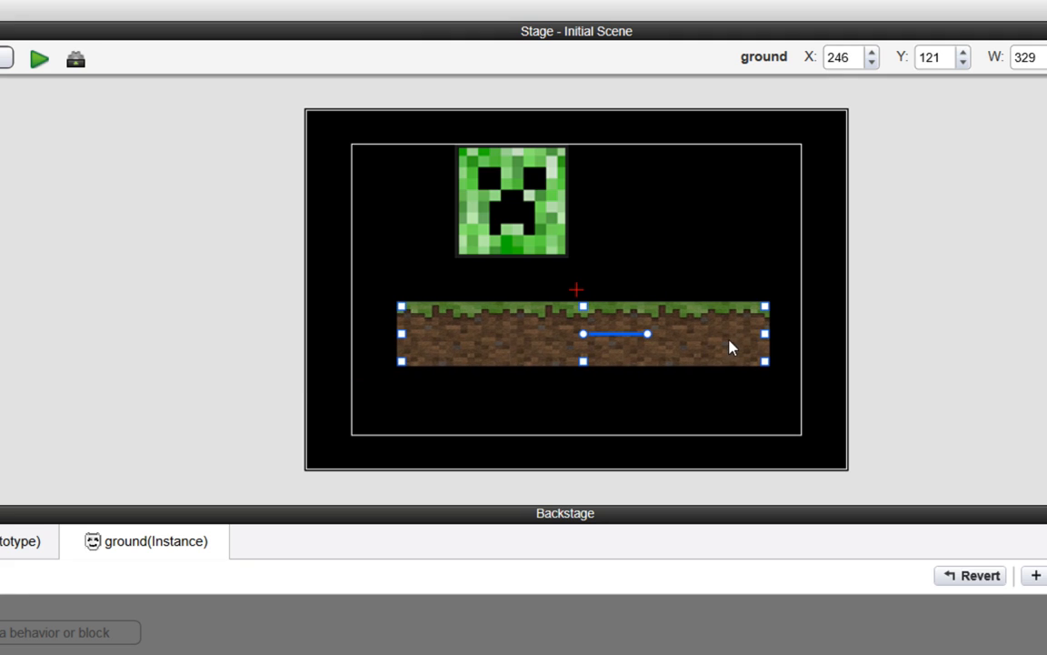
{"action": "left_click", "coordinate": [562, 149]}
{"action": "left_click_drag", "start_coordinate": [562, 148], "coordinate": [499, 234]}
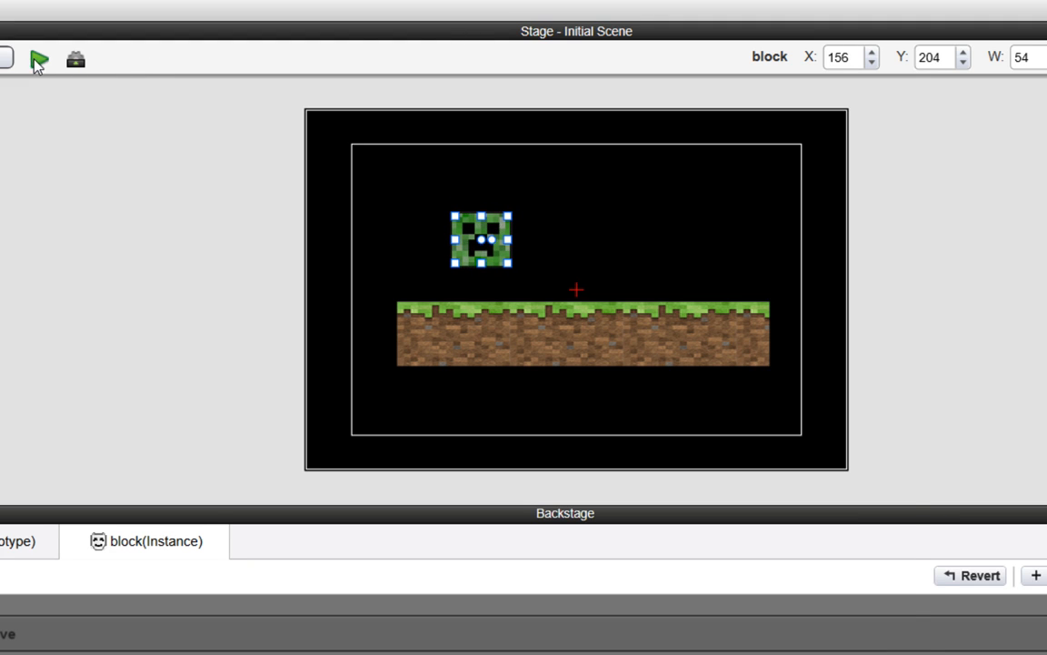
- Preview the scene to check how the block lands on the ground, and return to the editor
{"action": "left_click", "coordinate": [37, 58]}
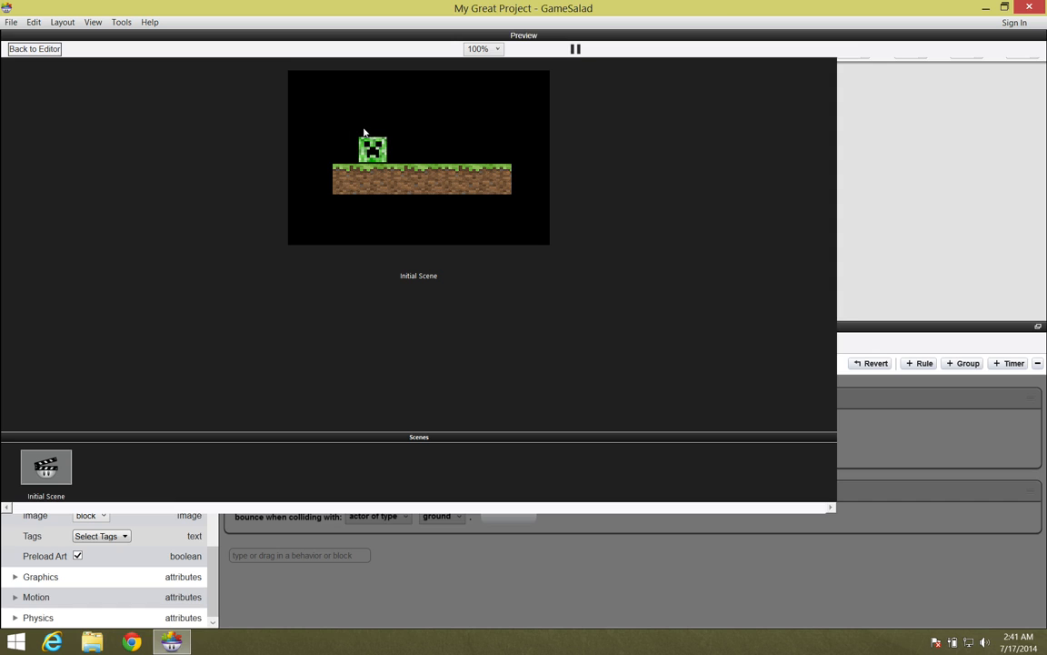
{"action": "left_click", "coordinate": [34, 49]}
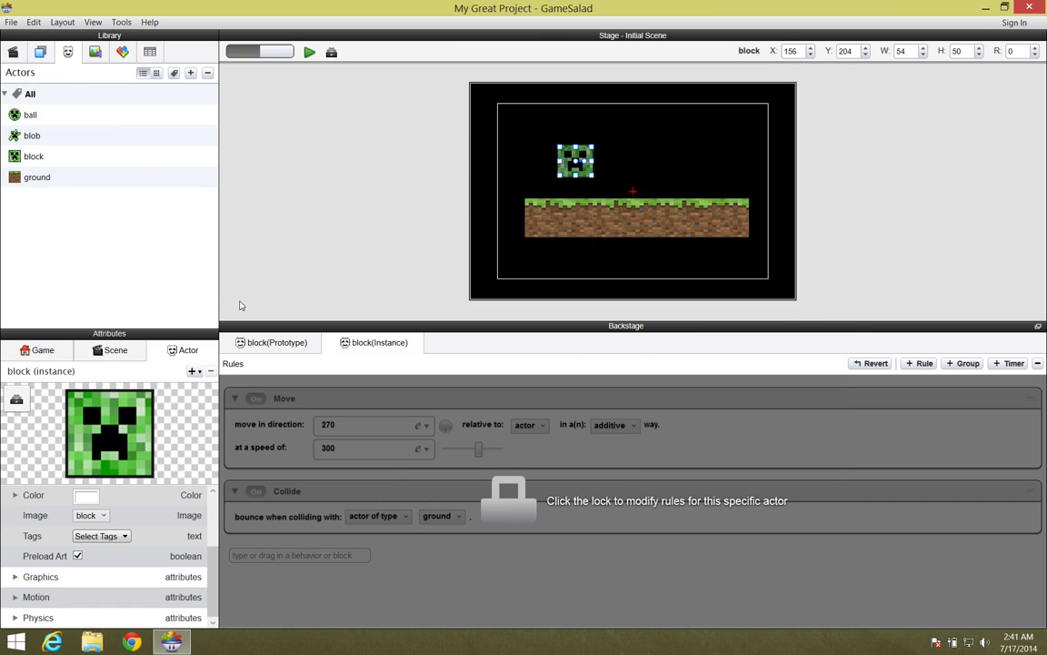
- Add a rule to the block actor's prototype with a Key condition for the right key being down
{"action": "left_click", "coordinate": [34, 157]}
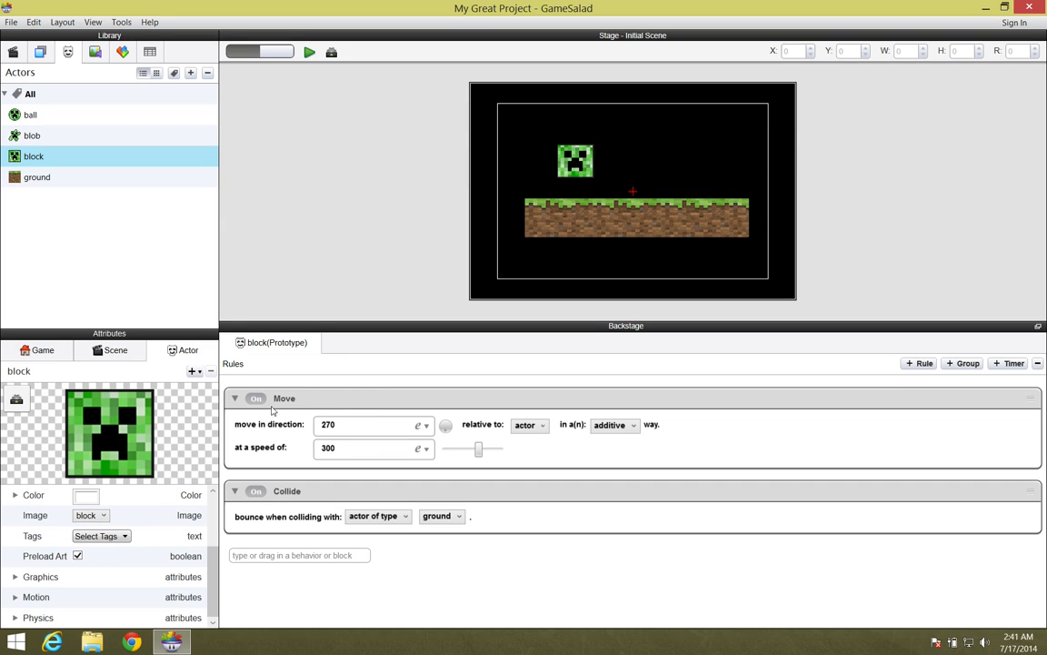
{"action": "left_click", "coordinate": [233, 398]}
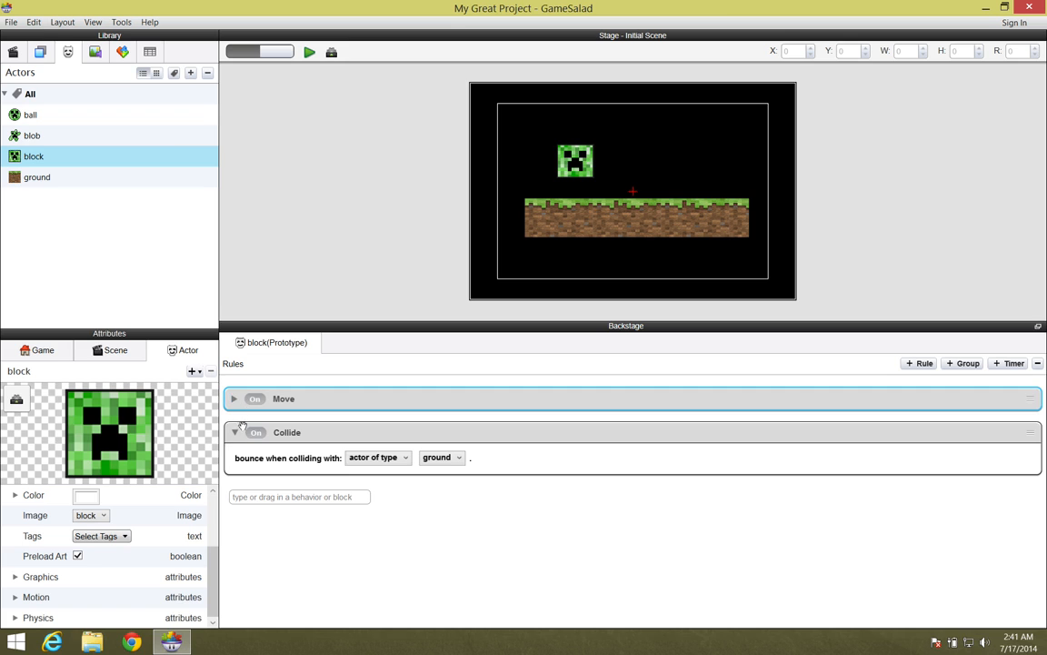
{"action": "left_click", "coordinate": [235, 432]}
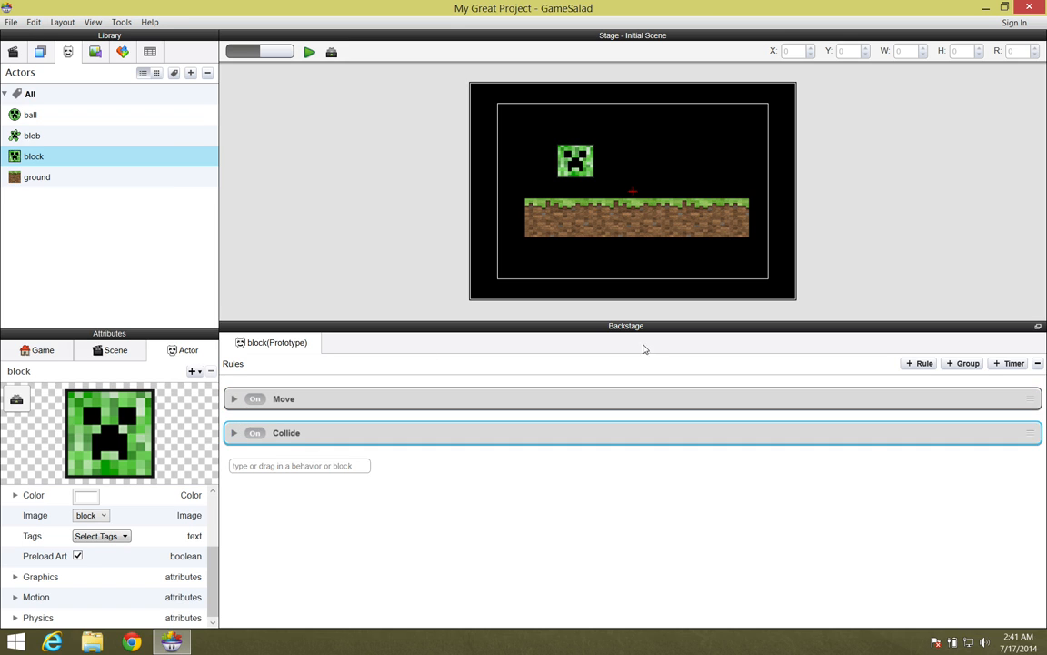
{"action": "left_click", "coordinate": [919, 362]}
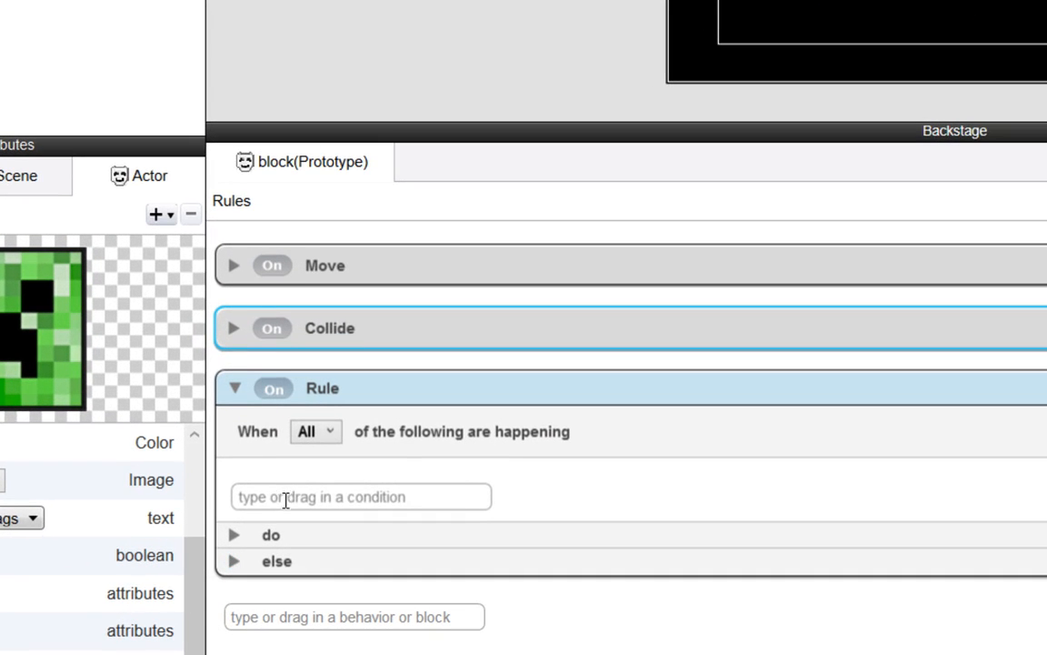
{"action": "left_click", "coordinate": [264, 524]}
{"action": "type", "text": "key"}
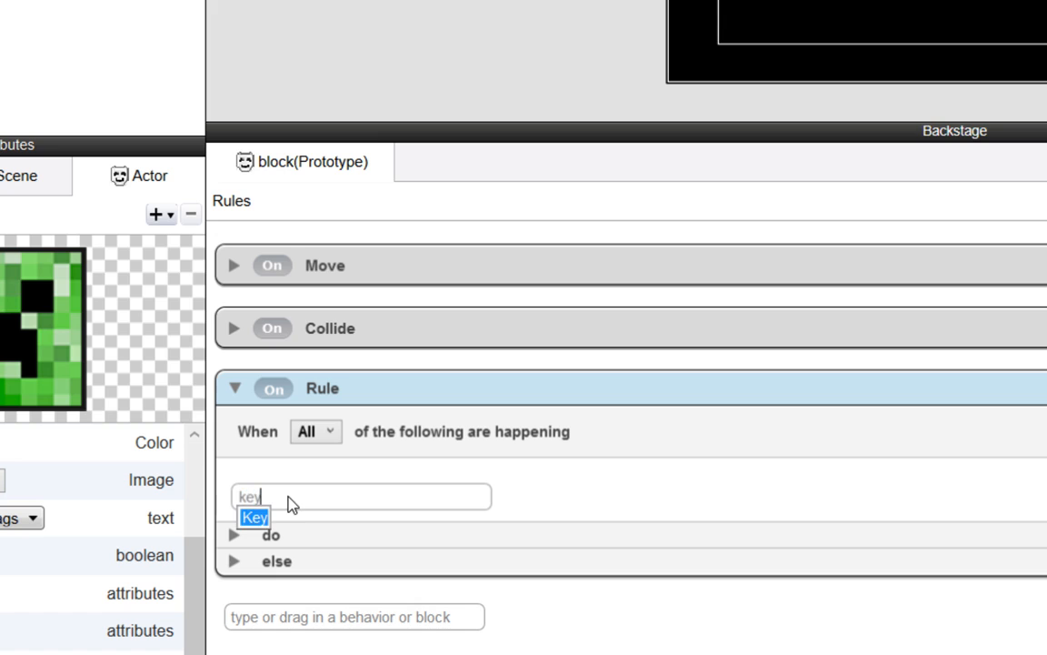
{"action": "left_click", "coordinate": [263, 518]}
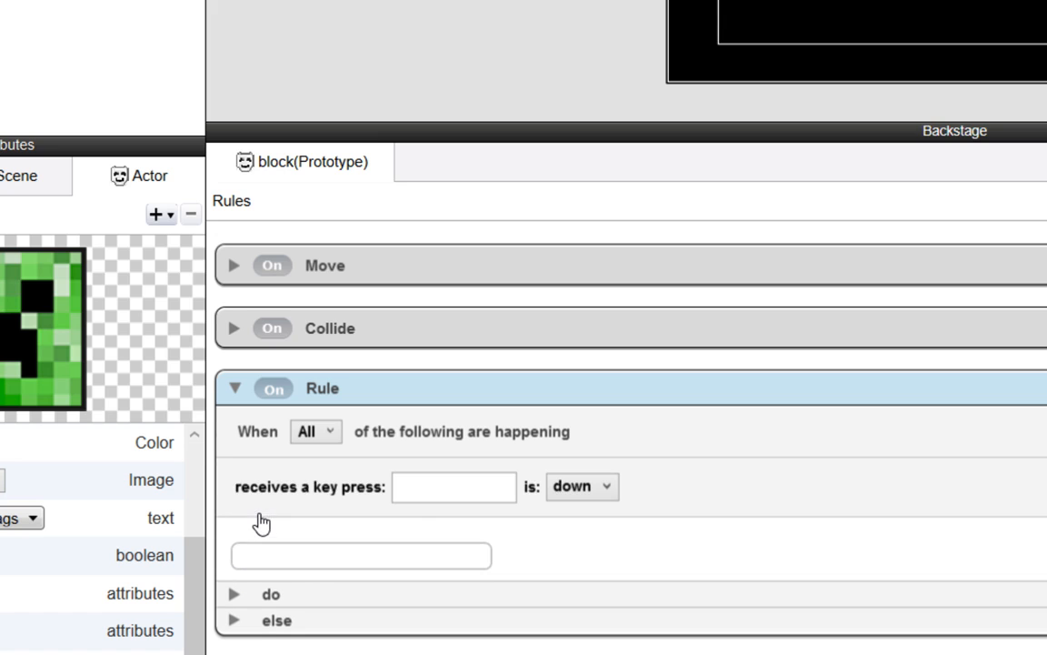
{"action": "left_click", "coordinate": [472, 488]}
{"action": "key", "text": "Right"}
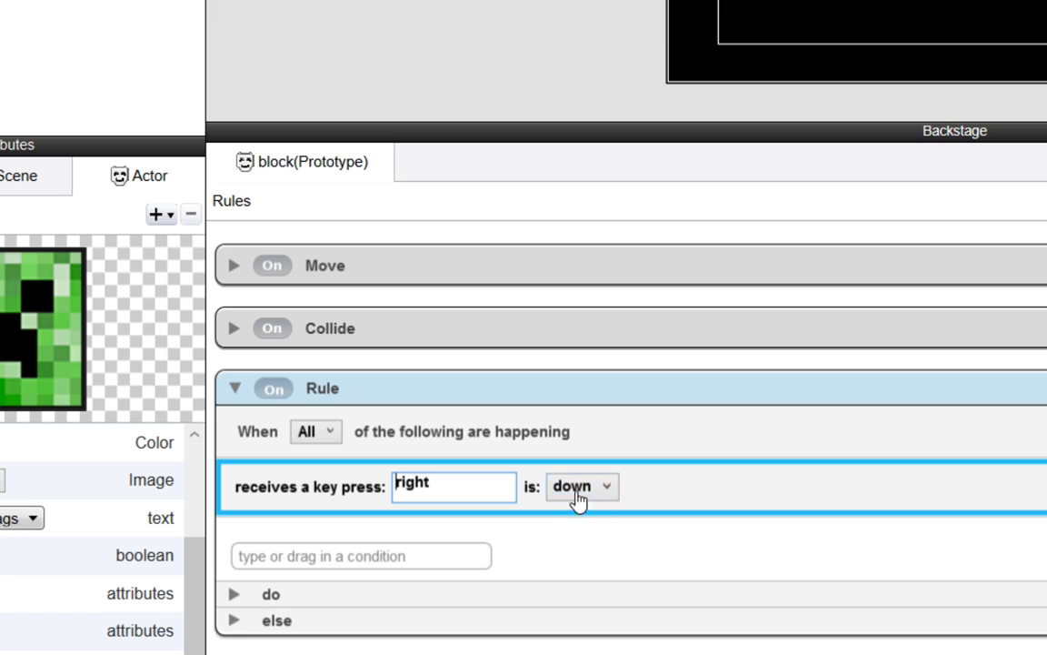
{"action": "left_click", "coordinate": [403, 558]}
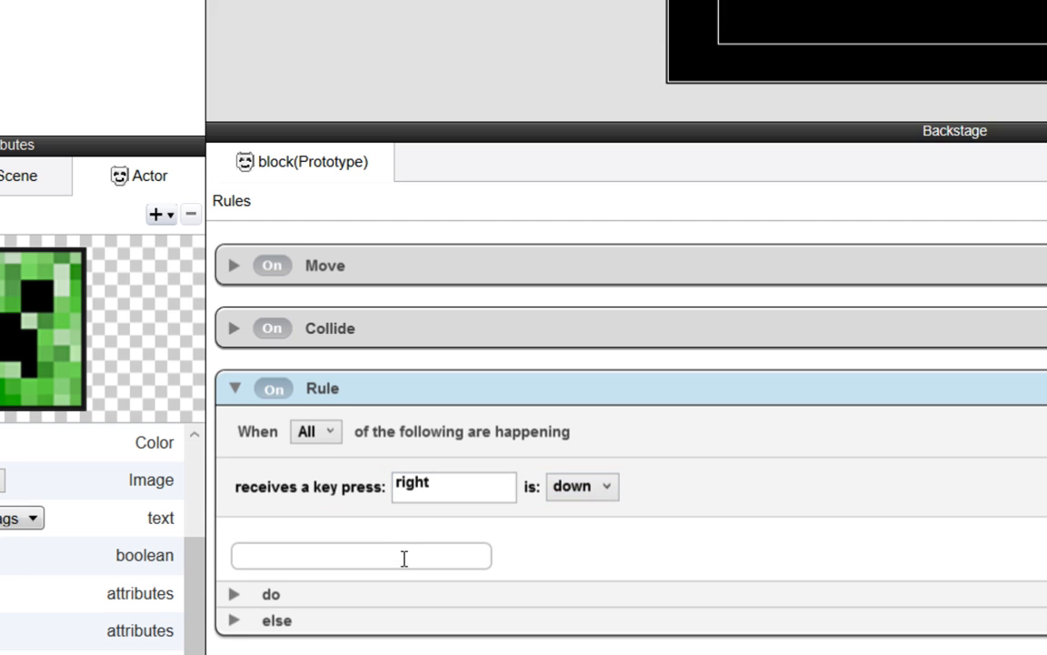
- Add a Move behavior with its default settings to the rule's do section and enlarge the rules area
{"action": "left_click", "coordinate": [233, 595]}
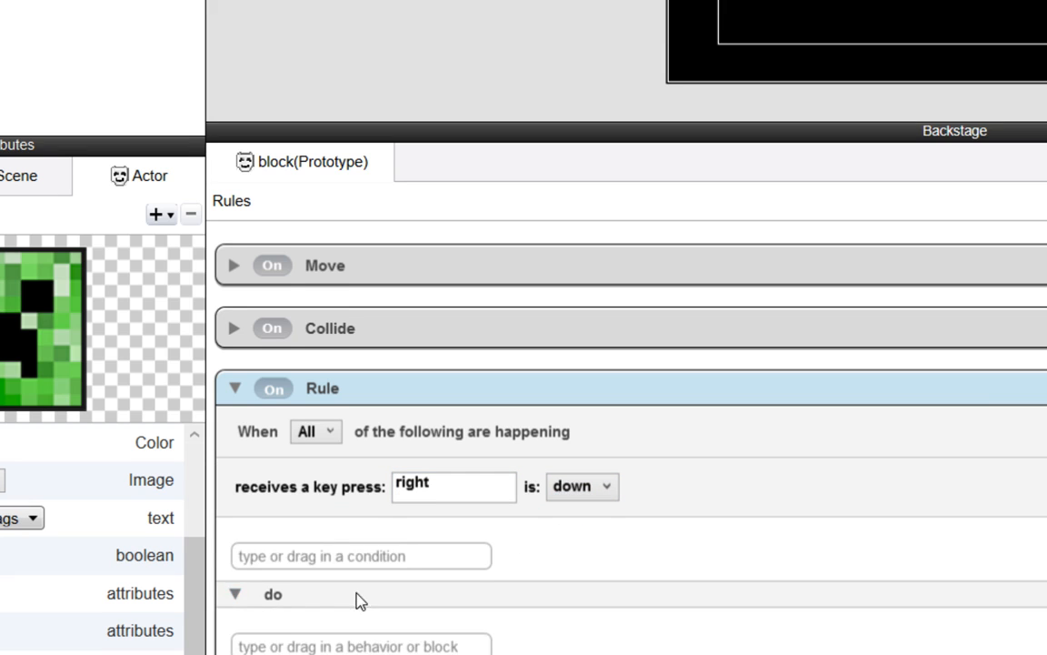
{"action": "left_click", "coordinate": [343, 563]}
{"action": "type", "text": "move"}
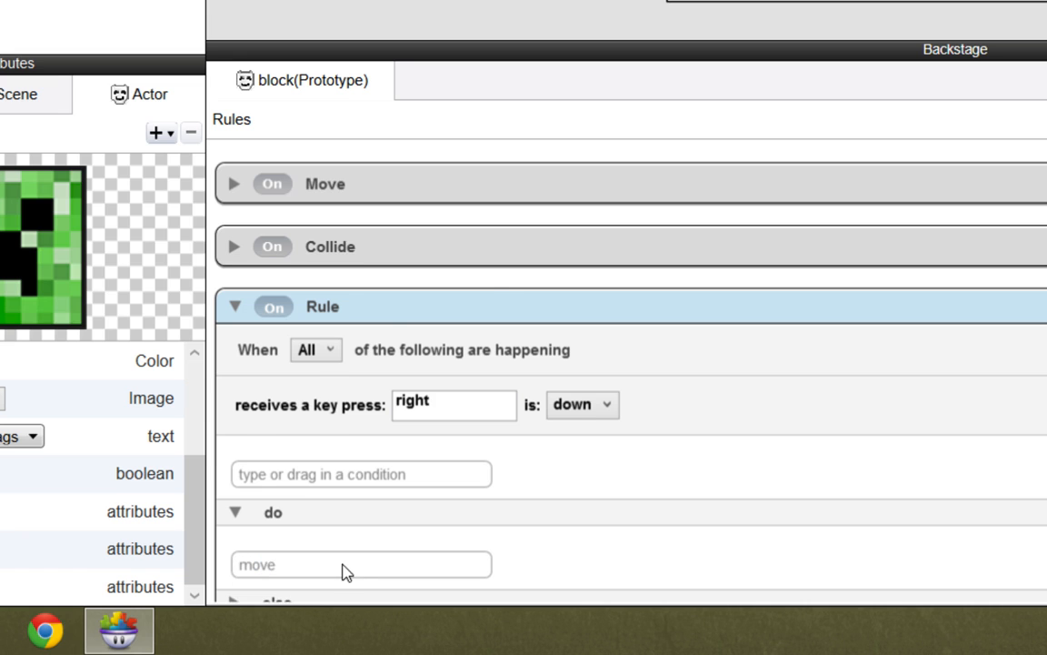
{"action": "key", "text": "Return"}
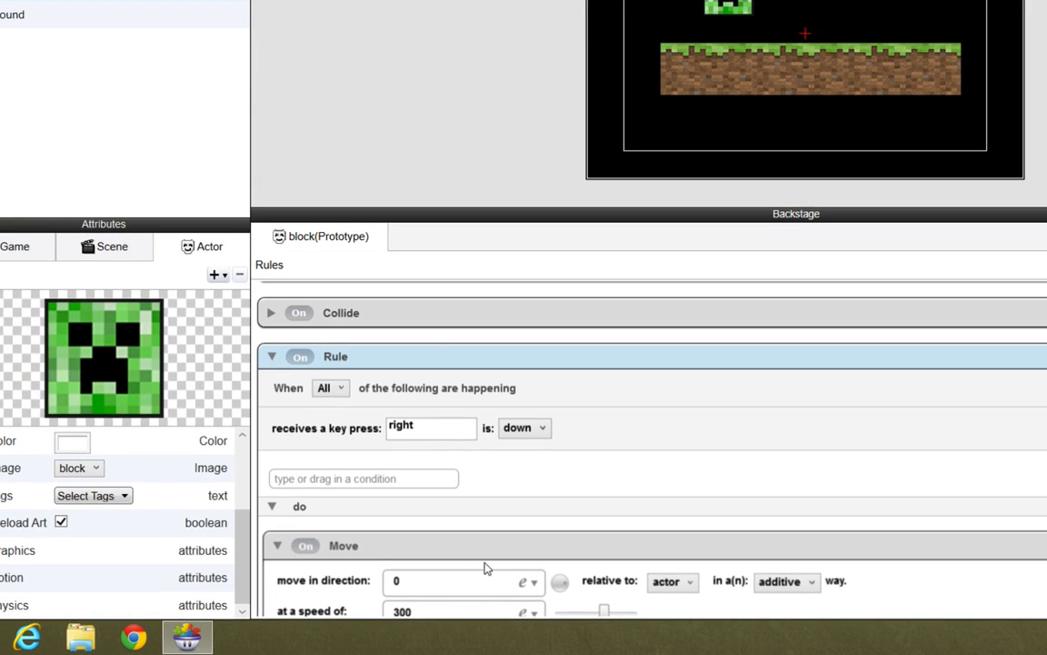
{"action": "left_click_drag", "start_coordinate": [498, 211], "coordinate": [505, 91]}
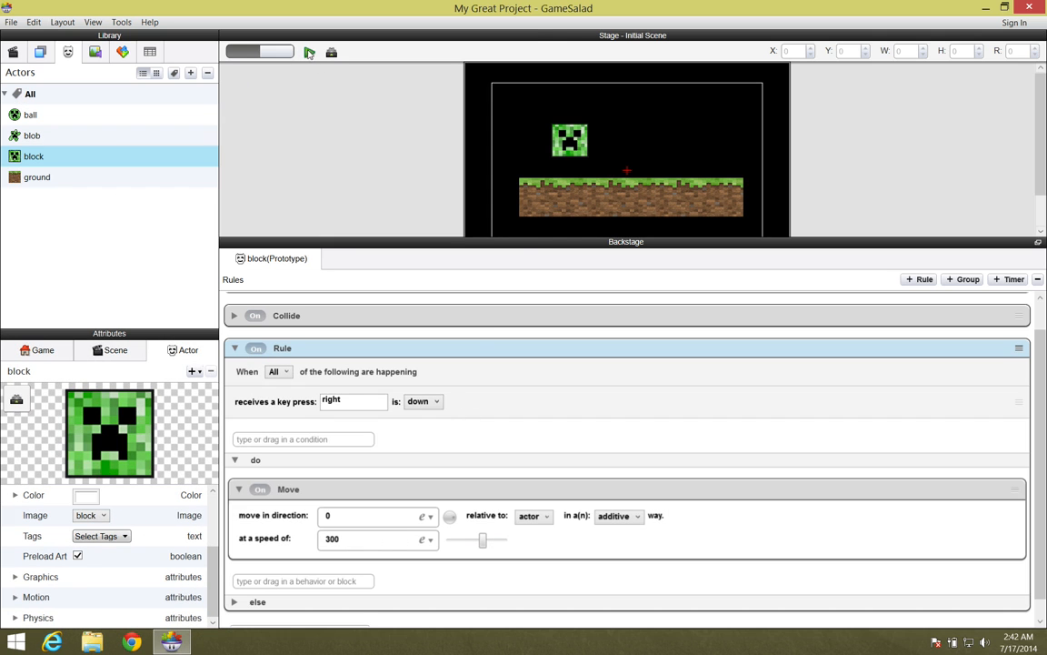
- Preview the scene, steer the block right until it goes over the ground's edge, and return to the editor
{"action": "left_click", "coordinate": [310, 52]}
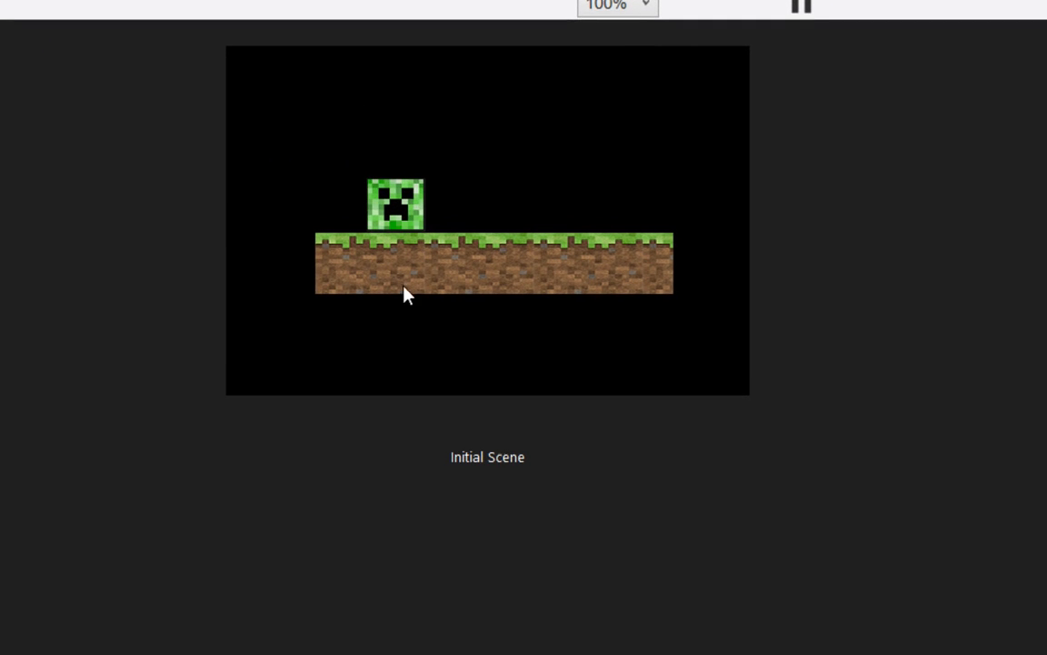
{"action": "key", "text": "Right"}
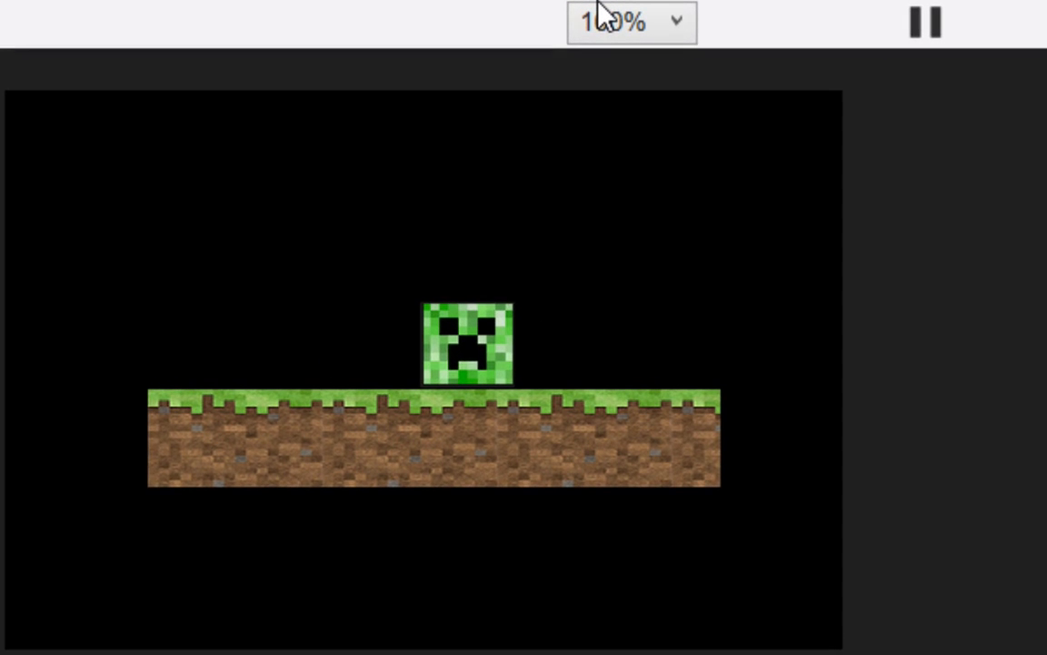
{"action": "key", "text": "Right"}
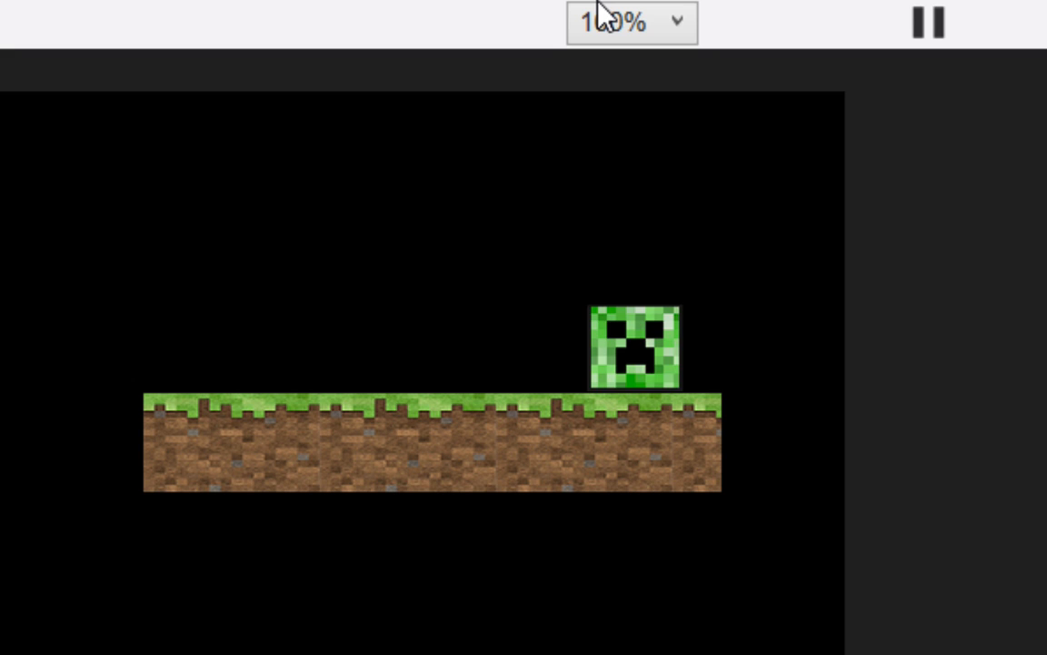
{"action": "key", "text": "Right"}
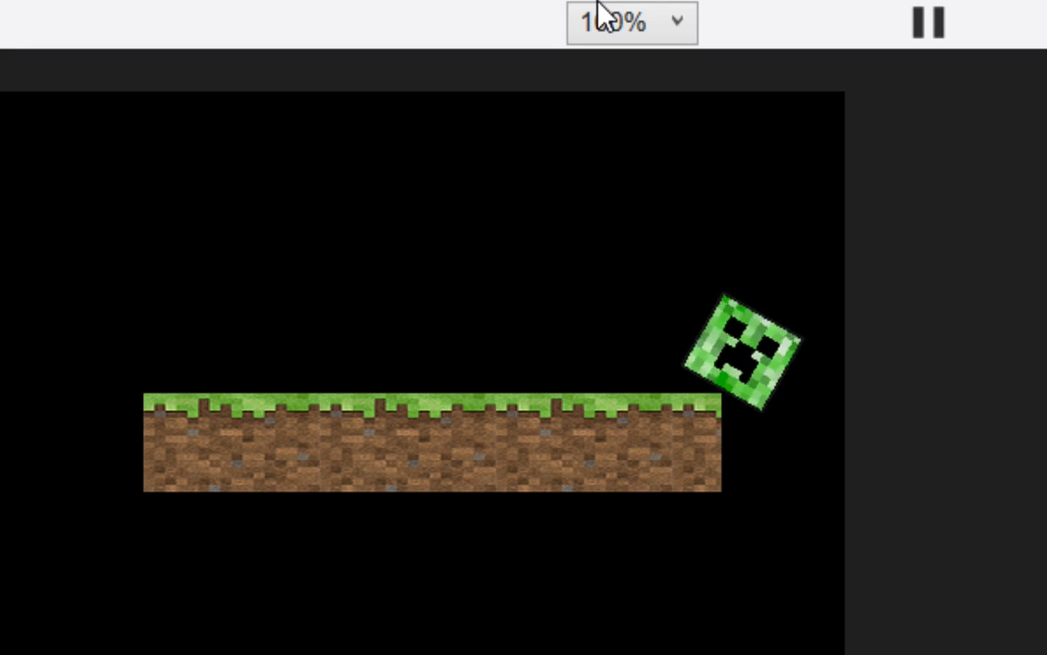
{"action": "key", "text": "Up"}
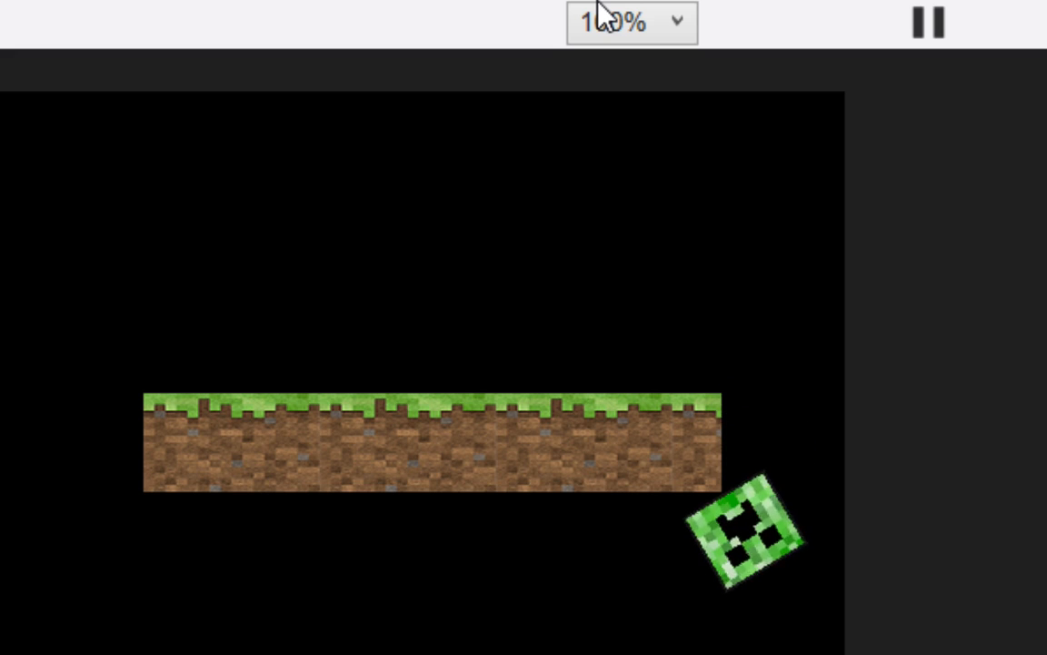
{"action": "key", "text": "Left"}
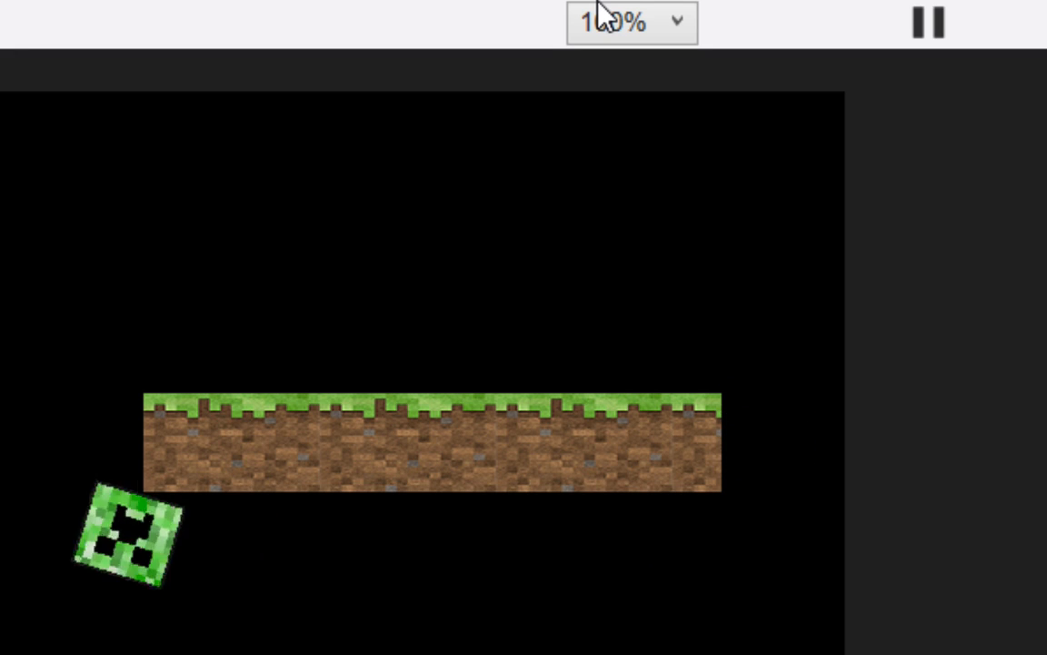
{"action": "key", "text": "Up"}
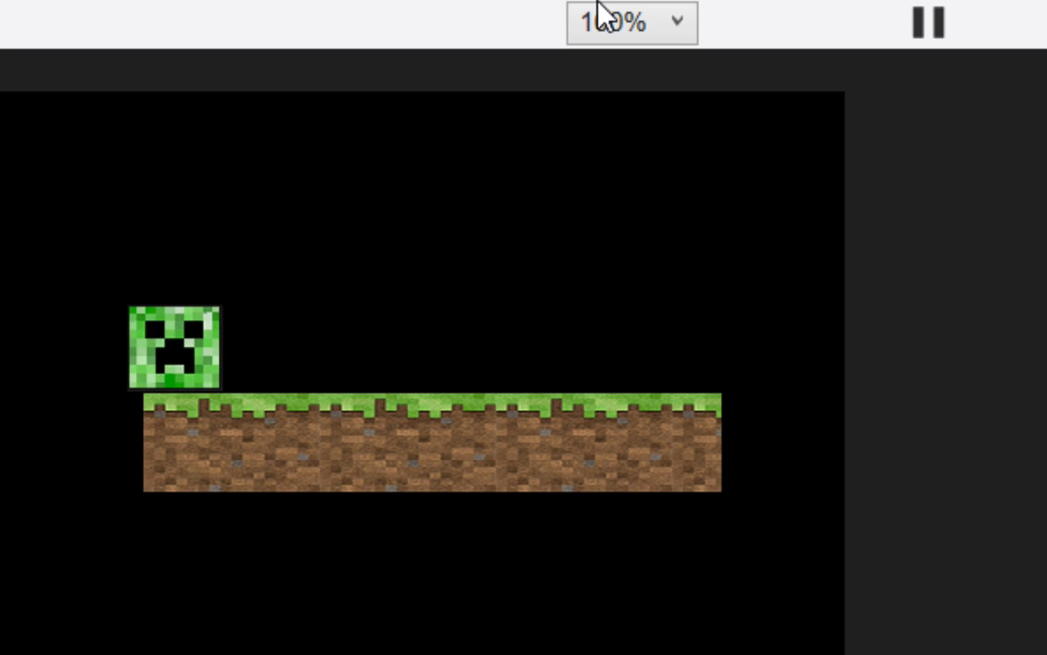
{"action": "key", "text": "Right"}
{"action": "key", "text": "Right"}
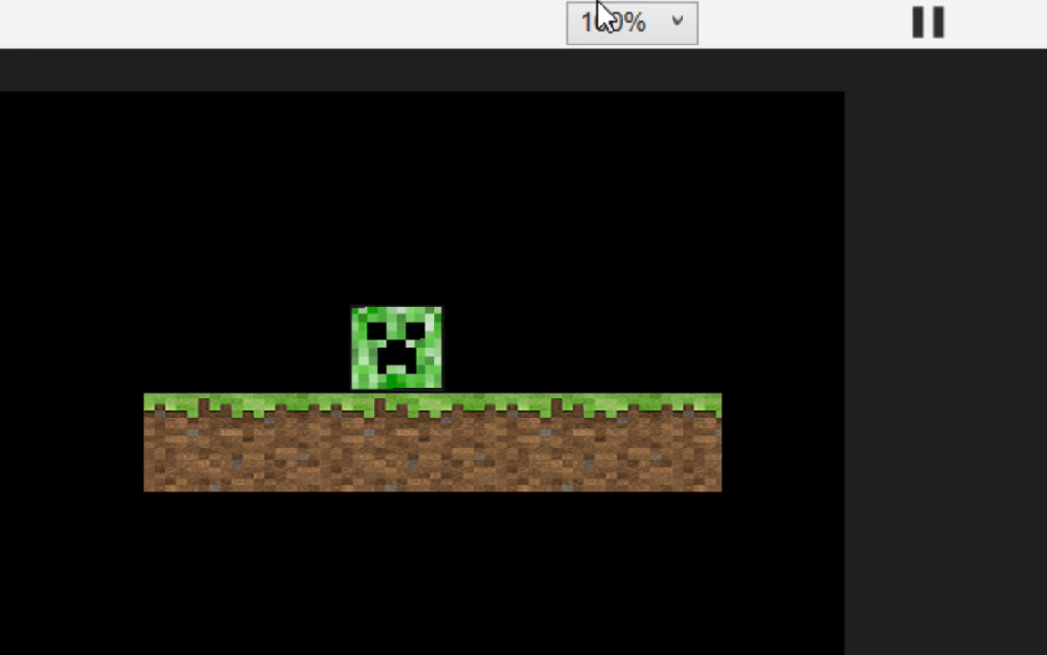
{"action": "key", "text": "Right"}
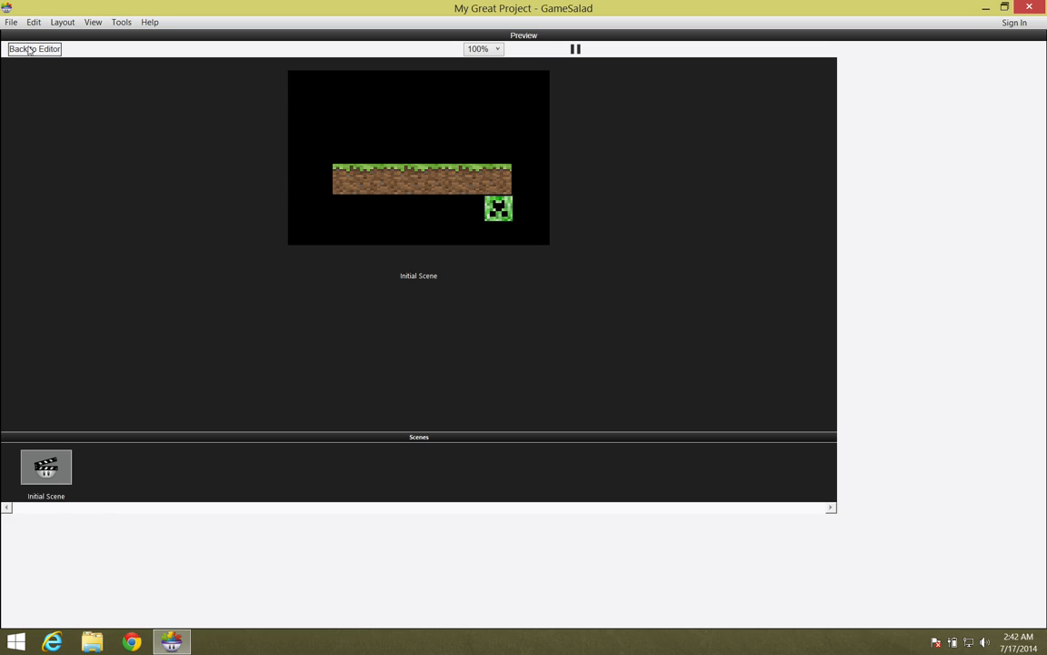
{"action": "left_click", "coordinate": [34, 49]}
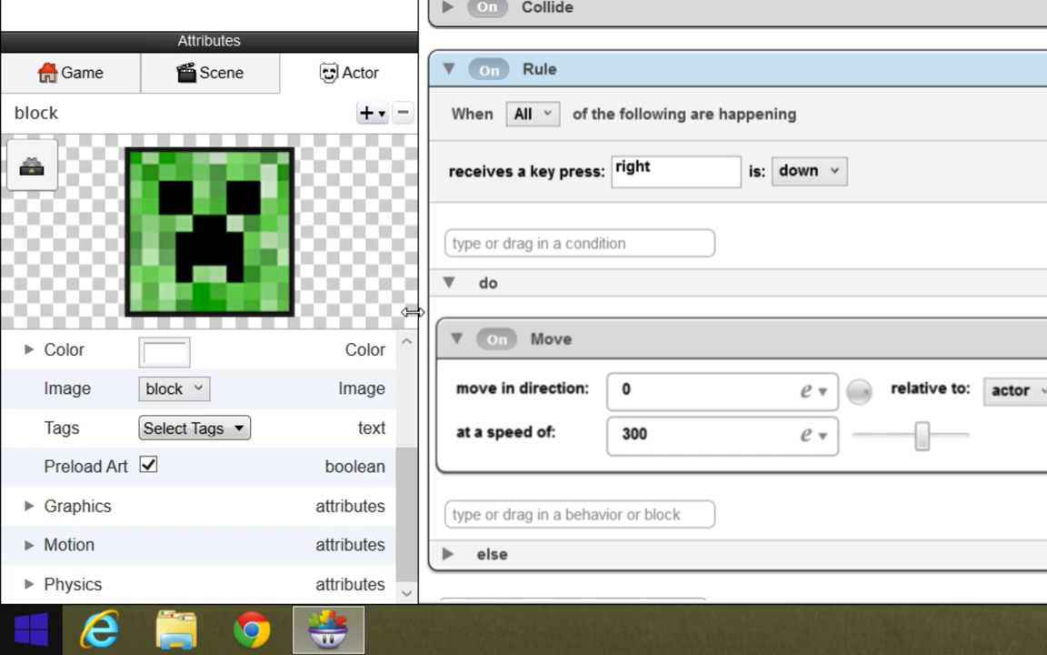
- Turn on Fixed Rotation in the block actor's physics attributes
{"action": "scroll", "coordinate": [405, 419], "scroll_direction": "up", "scroll_amount": 3}
{"action": "left_click_drag", "start_coordinate": [406, 445], "coordinate": [397, 597]}
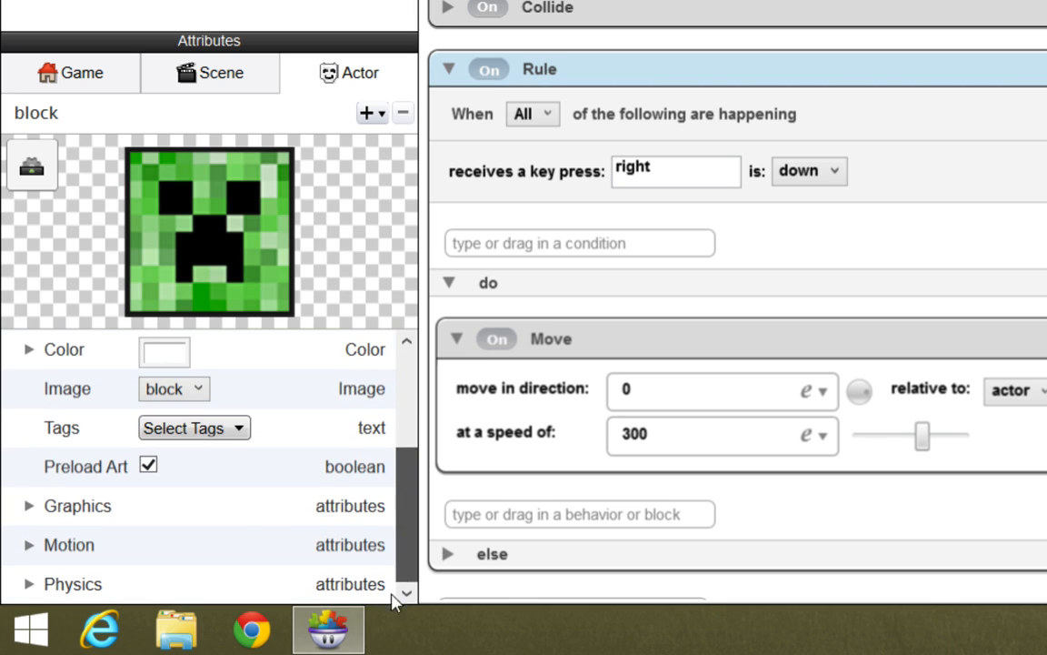
{"action": "left_click", "coordinate": [29, 584]}
{"action": "left_click_drag", "start_coordinate": [406, 467], "coordinate": [381, 563]}
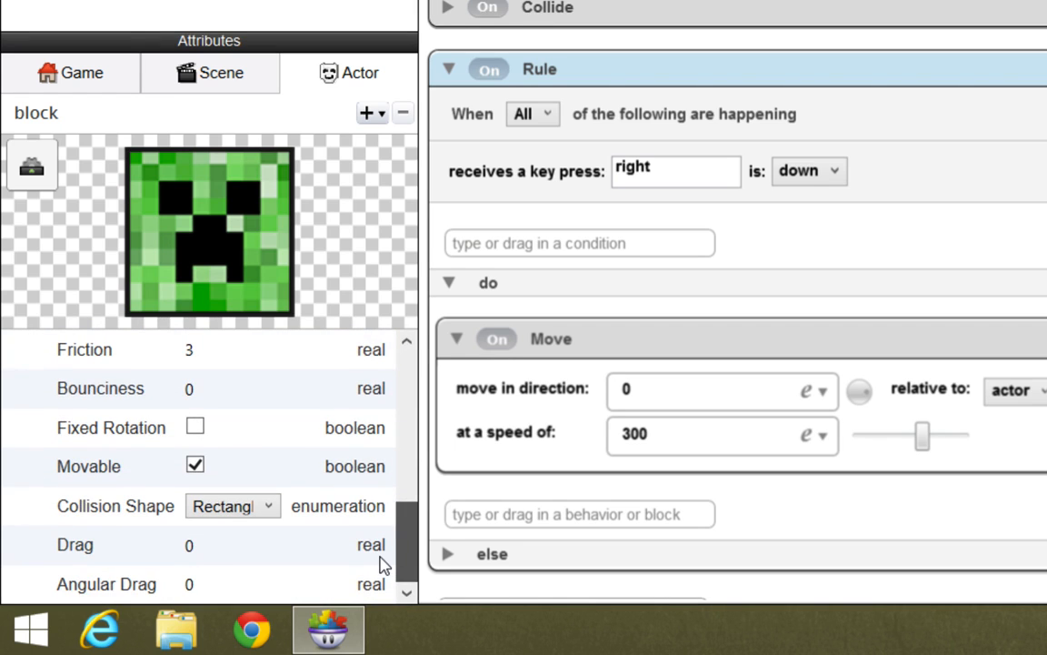
{"action": "left_click", "coordinate": [196, 428]}
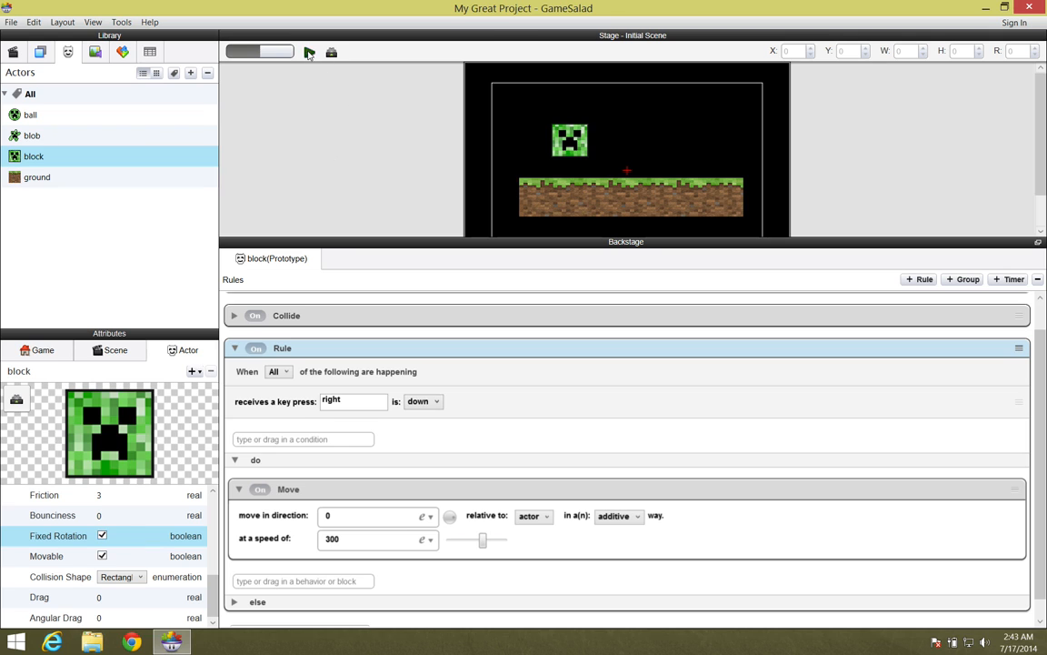
- Preview the scene with fixed rotation, move the block right off the ground, and return to the editor
{"action": "left_click", "coordinate": [309, 53]}
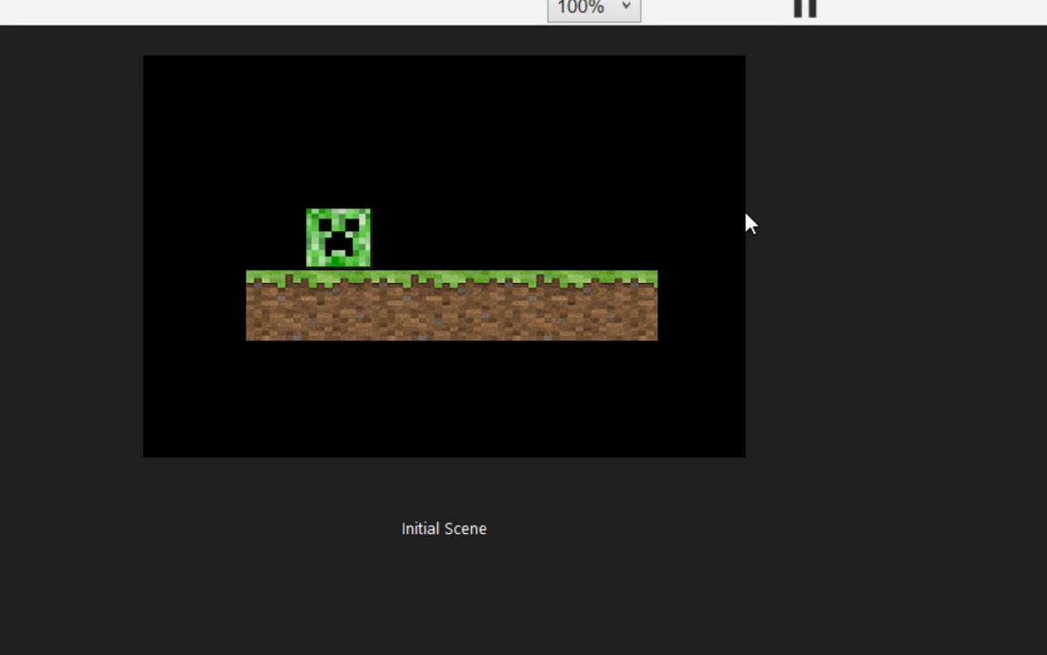
{"action": "key", "text": "Right"}
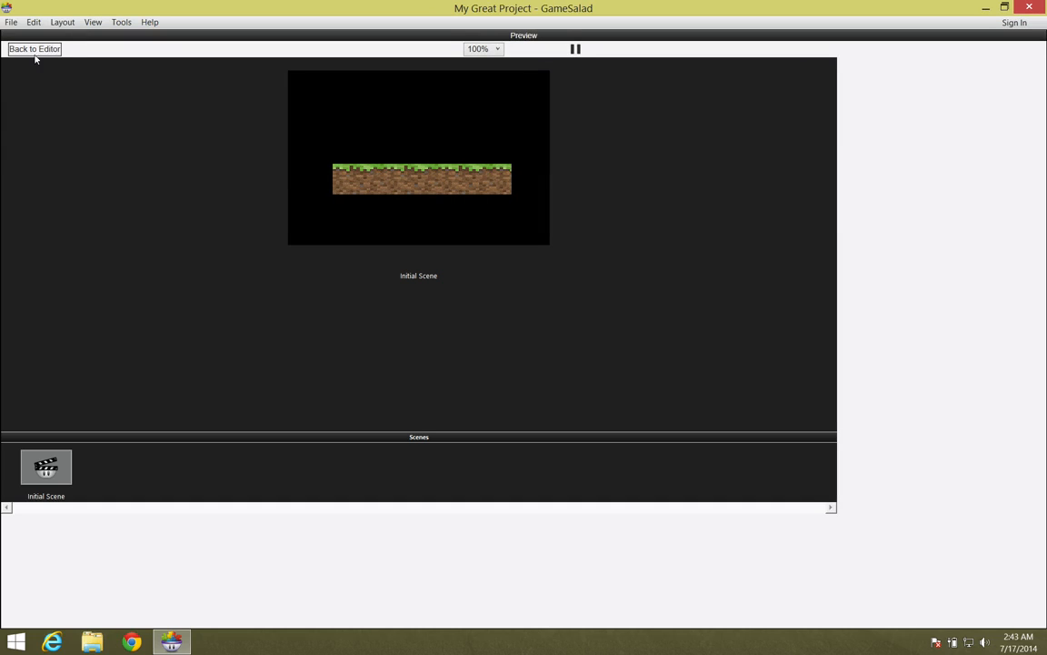
{"action": "left_click", "coordinate": [34, 50]}
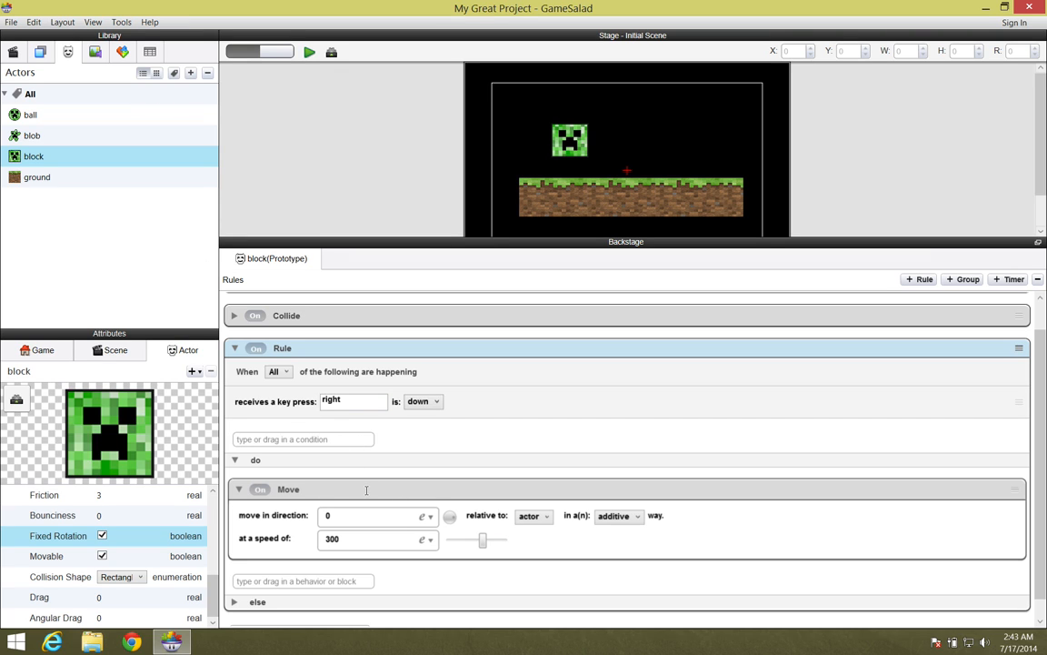
- Take the direction 0 Move behavior out of the key rule, delete the rule, and expand the first Move behavior
{"action": "left_click_drag", "start_coordinate": [366, 490], "coordinate": [372, 374]}
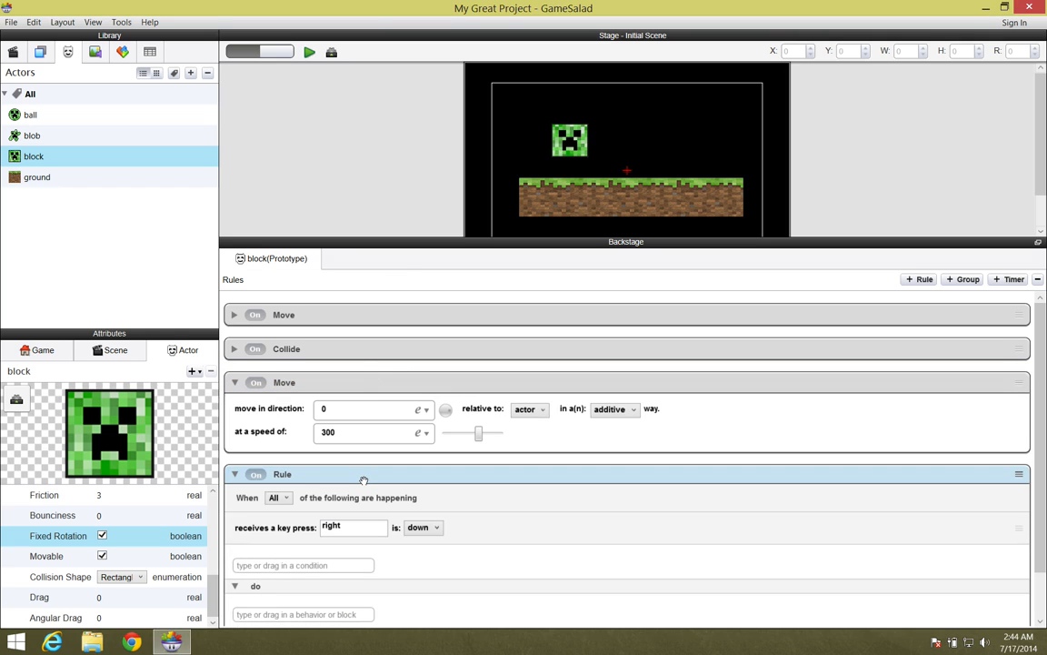
{"action": "key", "text": "Delete"}
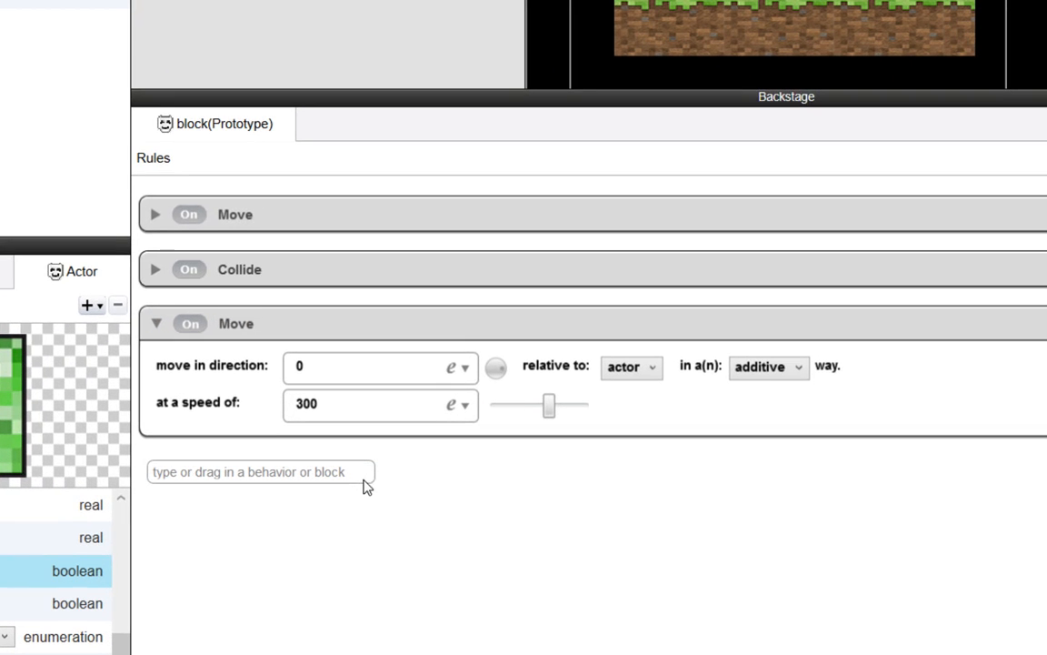
{"action": "left_click", "coordinate": [155, 216]}
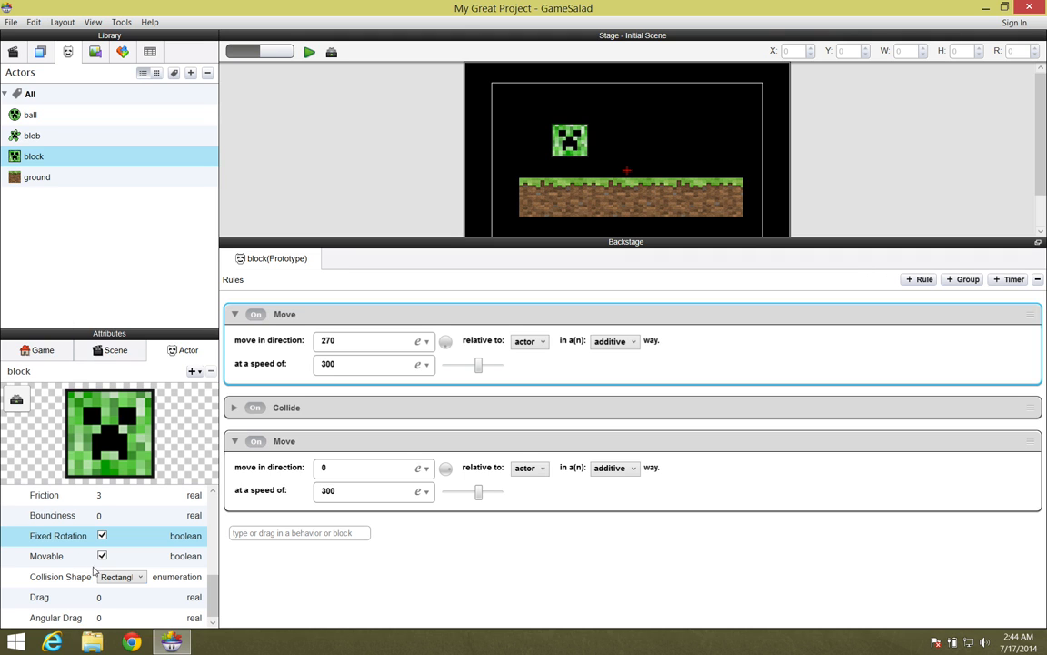
- Turn off Fixed Rotation for the block actor and preview the scene
{"action": "left_click", "coordinate": [101, 536]}
{"action": "left_click", "coordinate": [310, 52]}
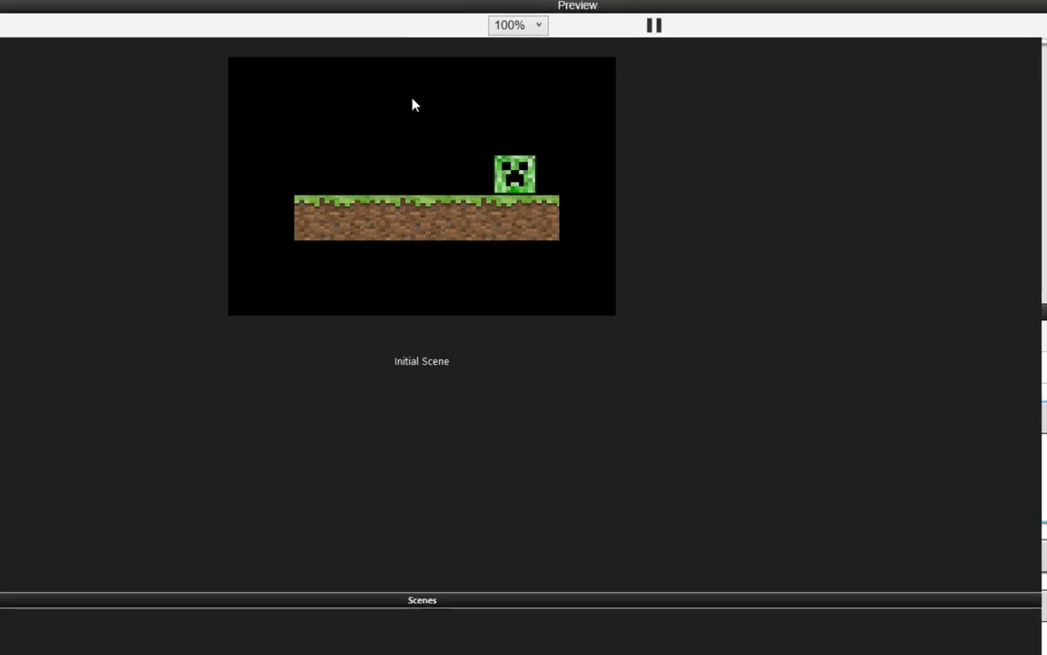